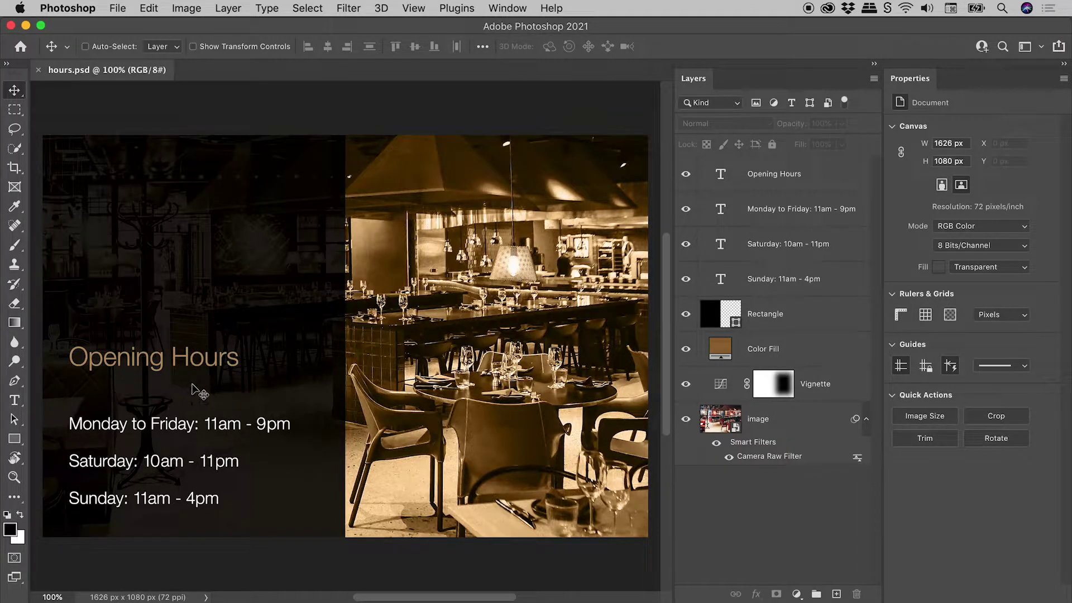
- Change the Opening Hours heading's font size from 70 pt to 80 pt in the Properties Character section
left_click(821, 188)
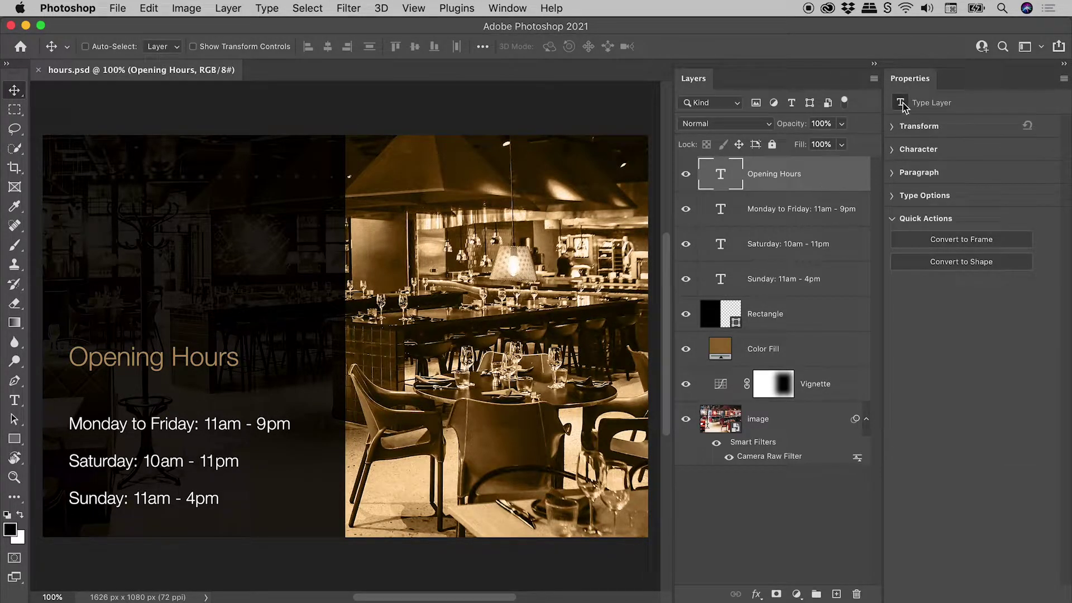
left_click(915, 150)
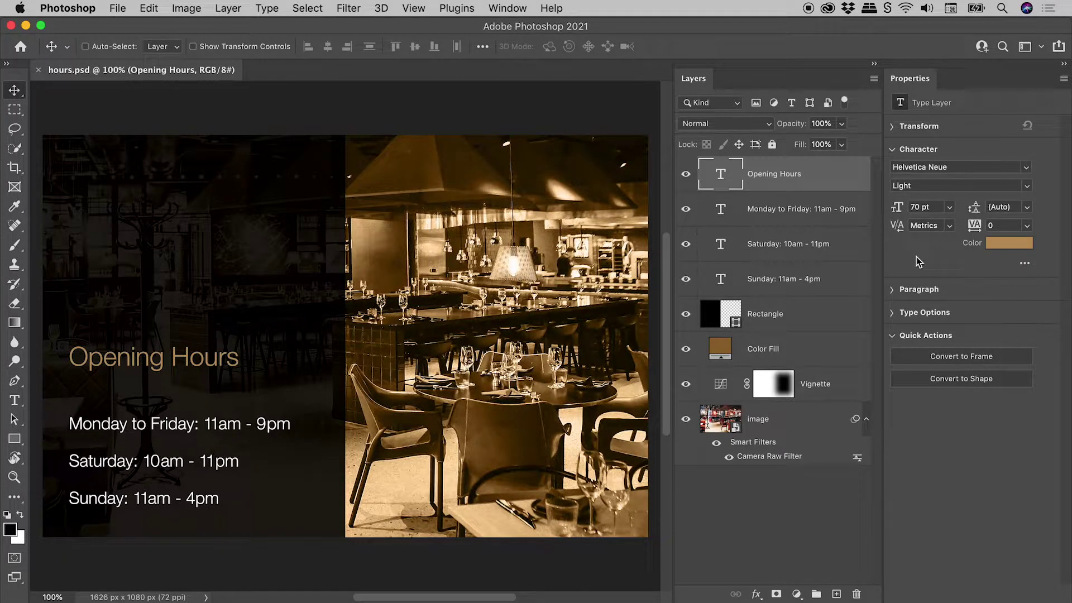
left_click(916, 207)
left_click_drag(925, 206, 934, 207)
type("80")
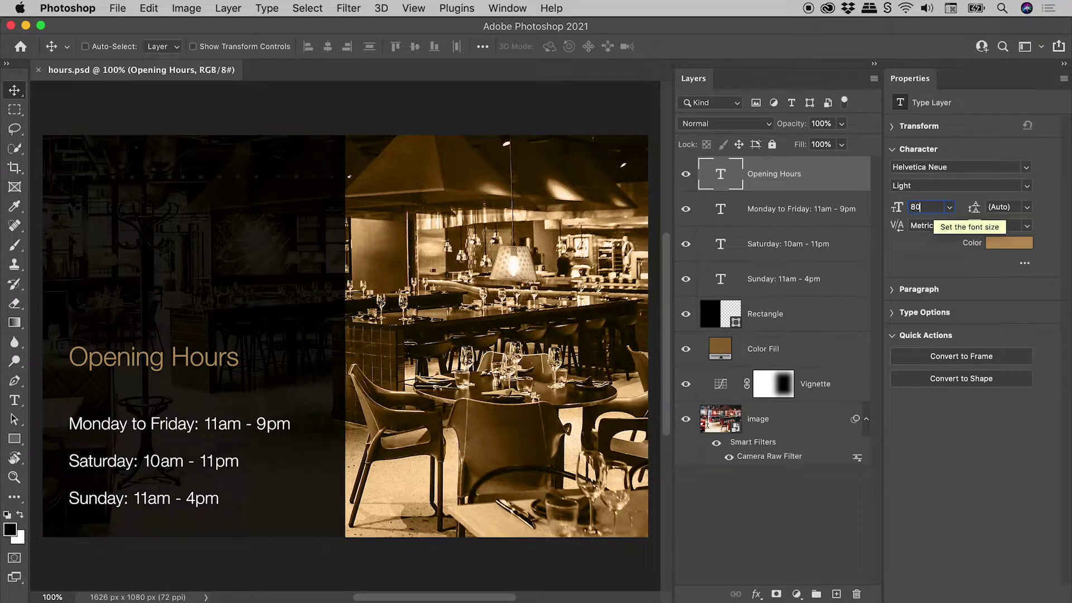
key("Return")
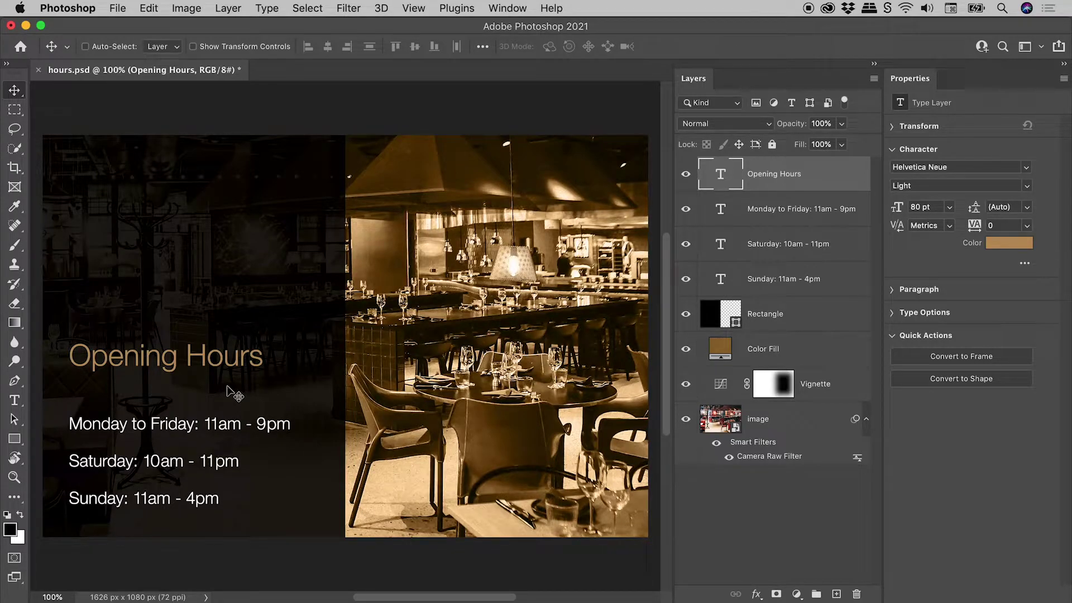
left_click(788, 219)
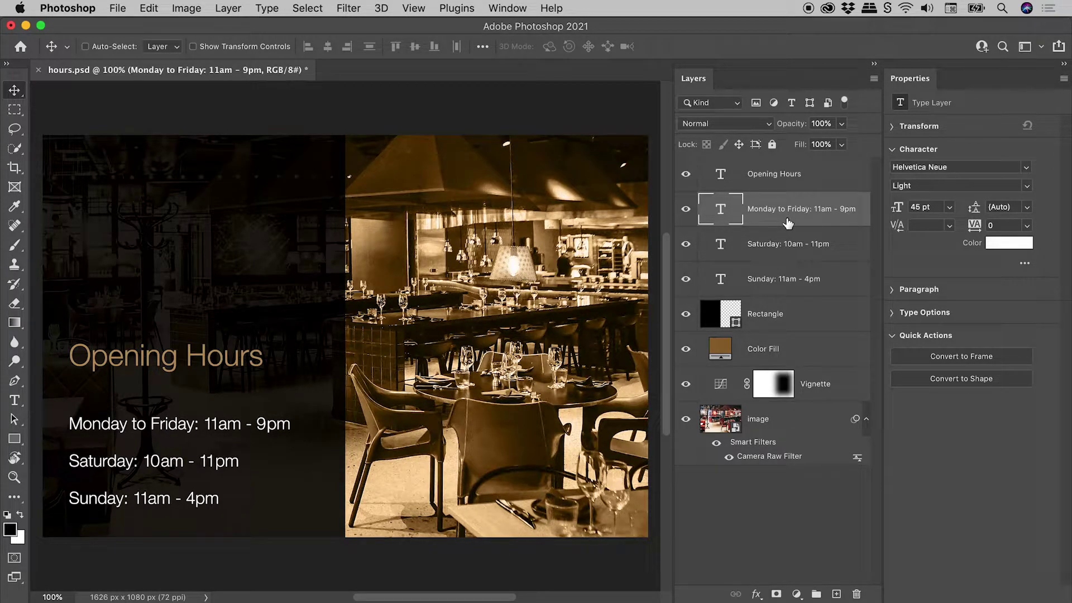
left_click(786, 293, "super")
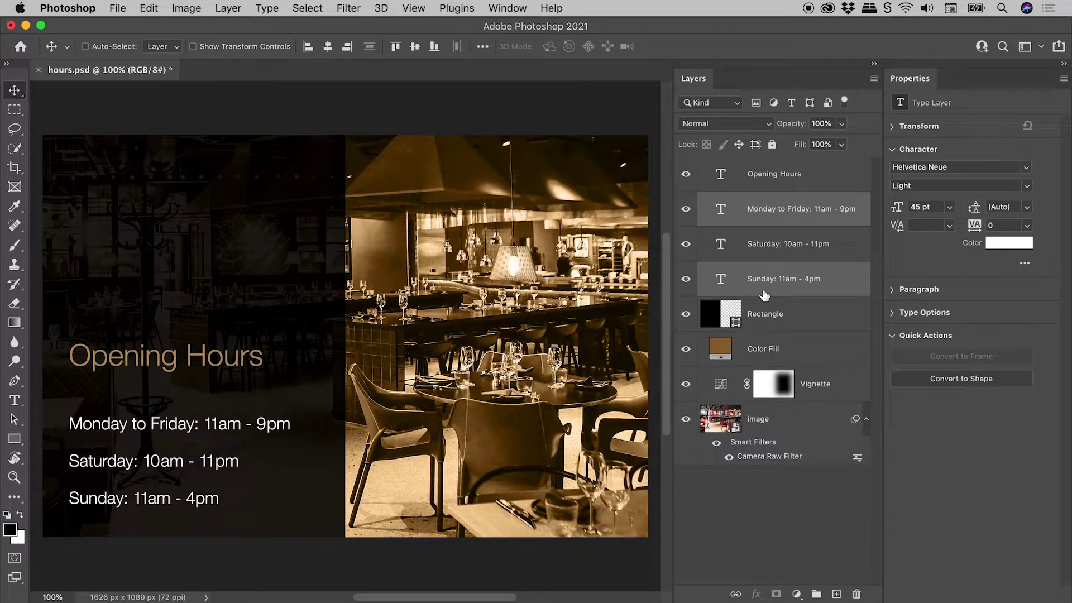
left_click(316, 11)
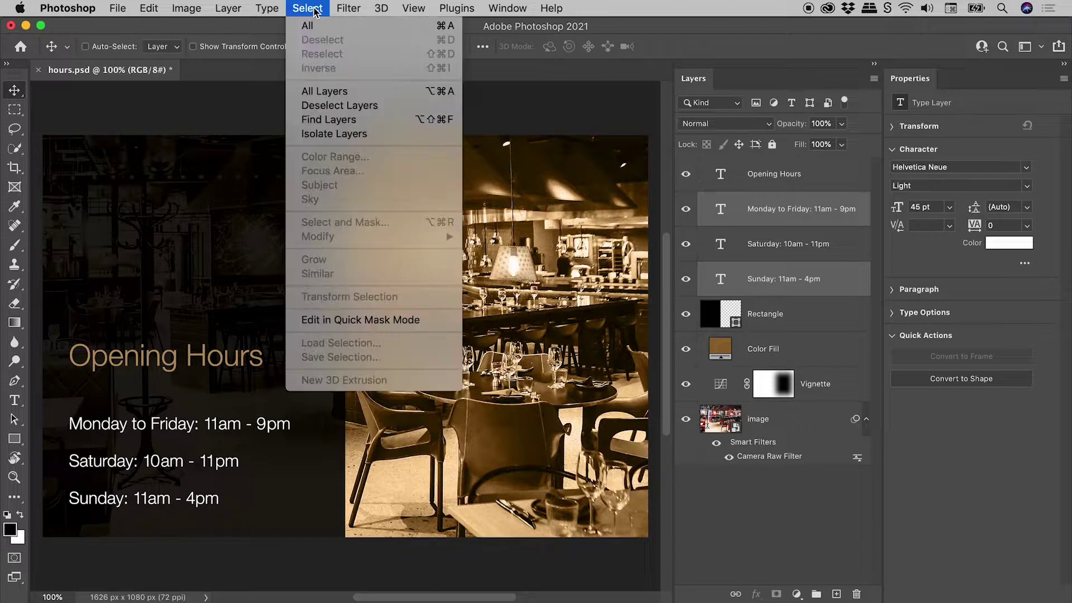
left_click(400, 111)
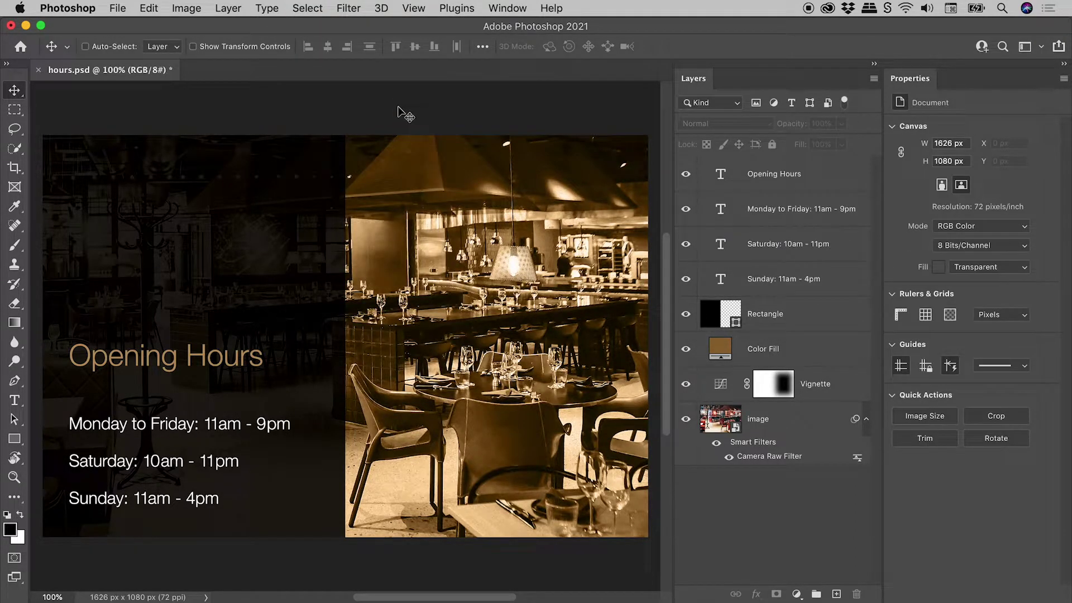
- Set the Monday, Saturday and Sunday hours lines to 50 pt, then deselect all layers
left_click(814, 226)
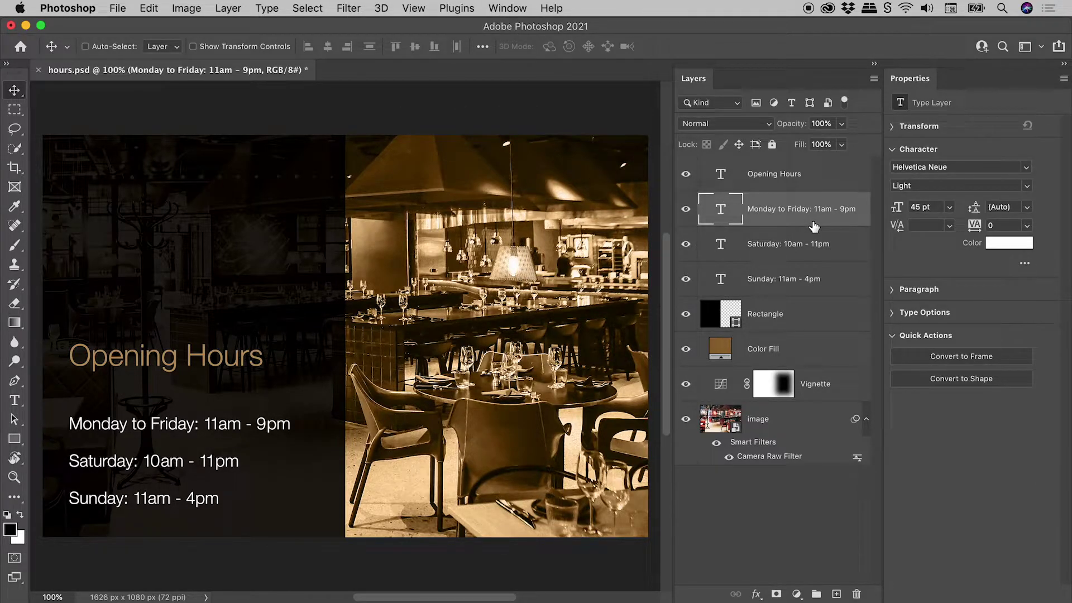
left_click(819, 292, "shift")
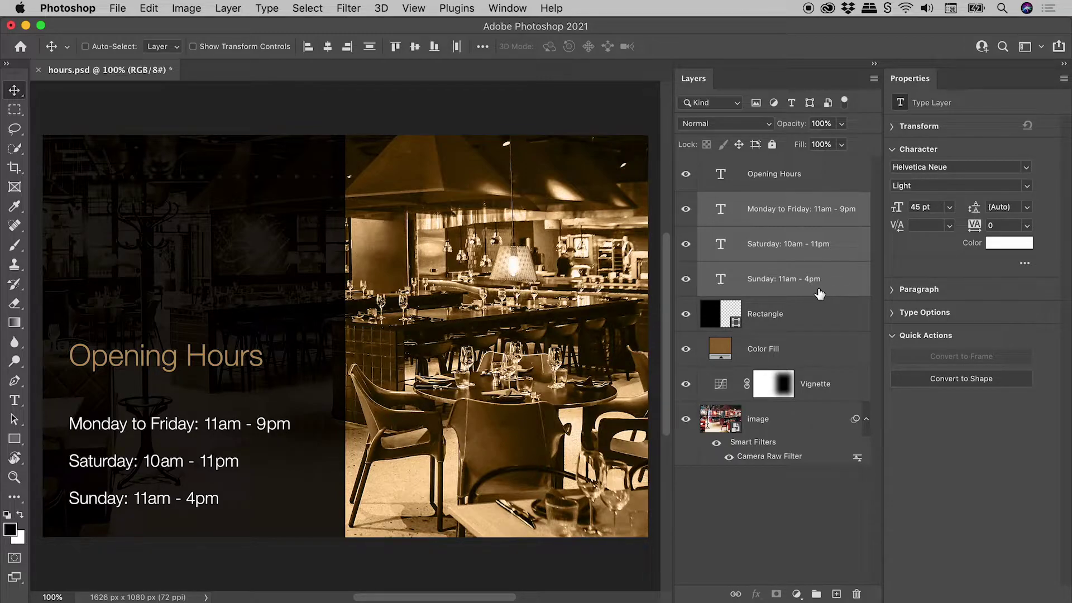
left_click(924, 206)
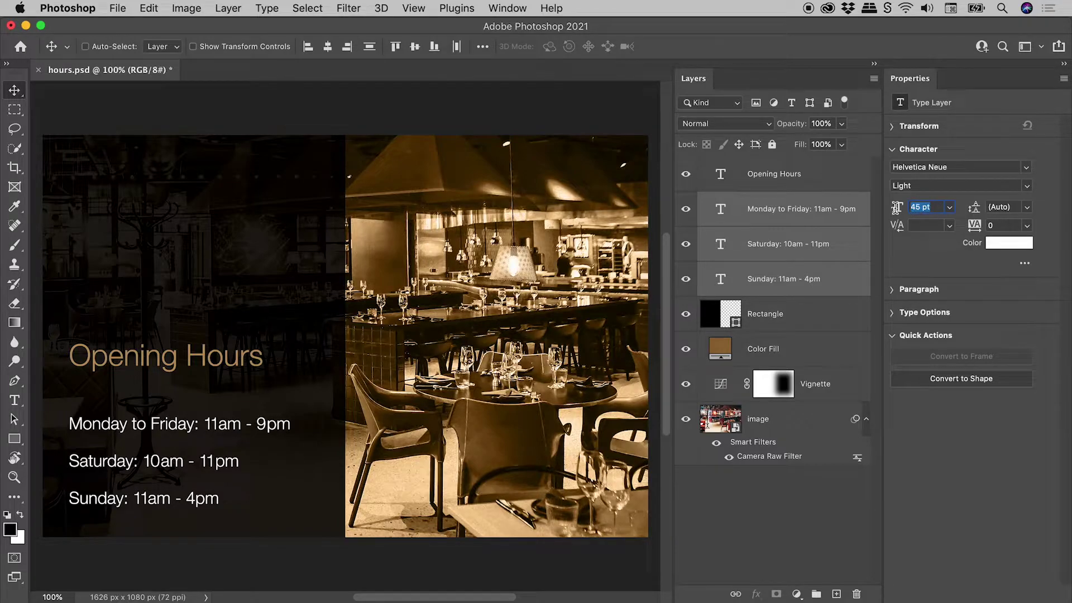
type("50")
key("Return")
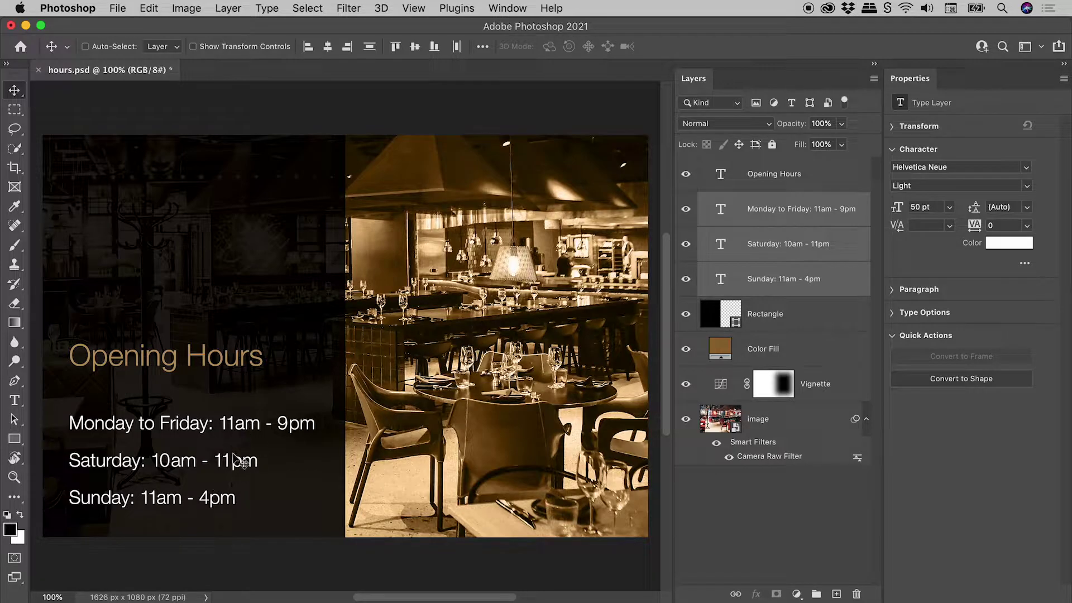
left_click(305, 8)
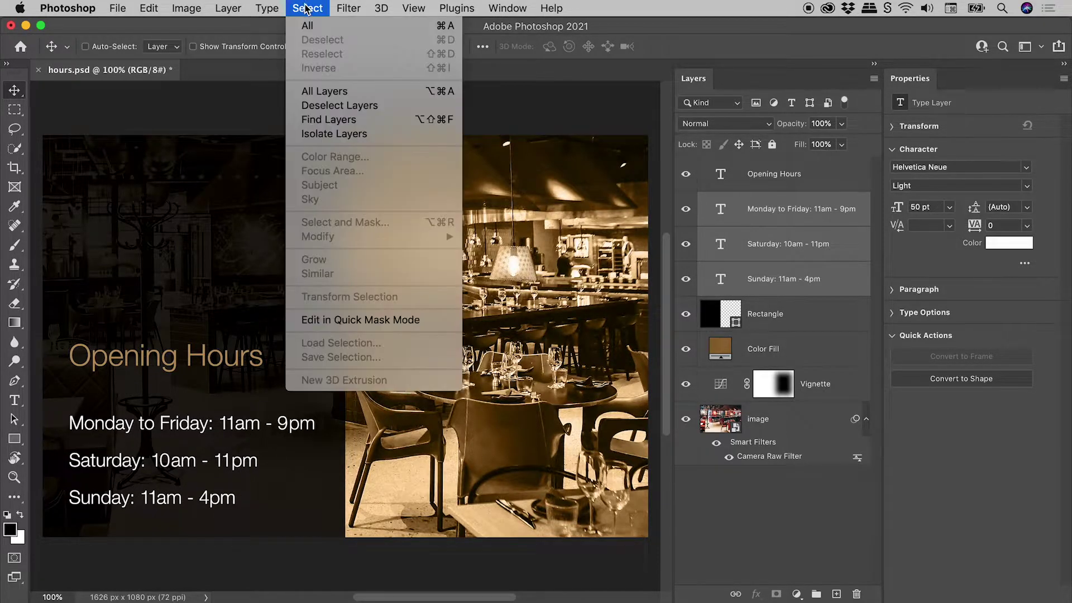
left_click(392, 107)
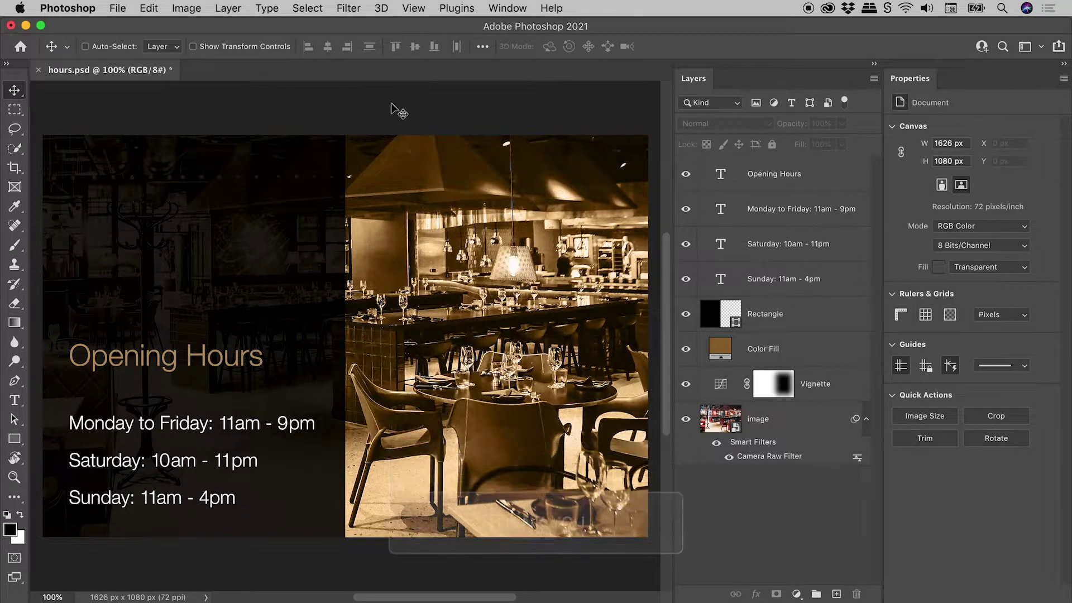
- Enlarge the Opening Hours heading to 90 pt via the Options bar and commit the edit
left_click(721, 176)
double_click(721, 176)
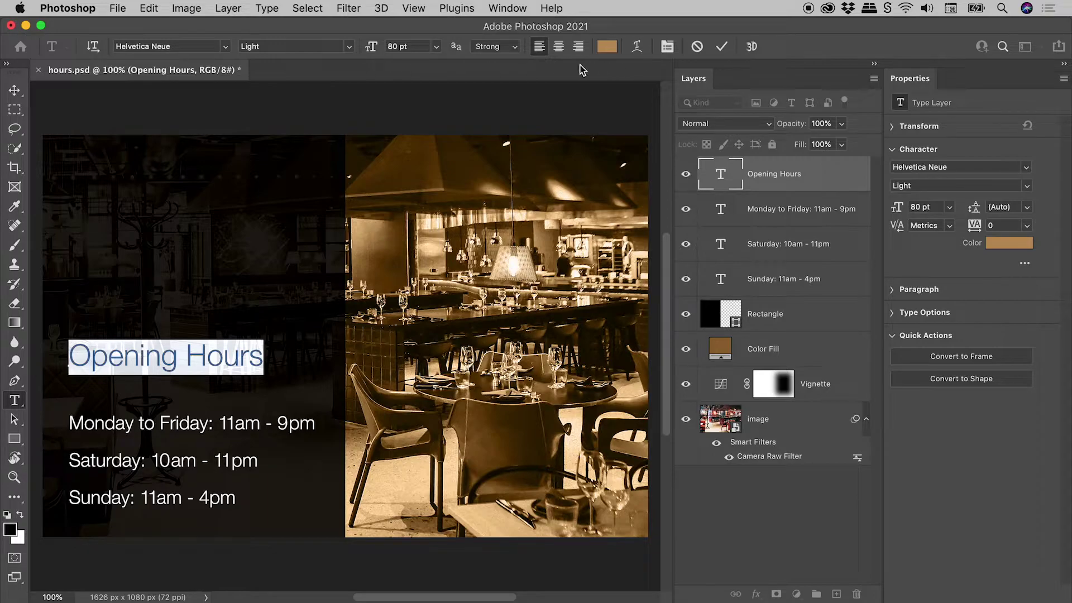
left_click(403, 46)
type("90")
key("Return")
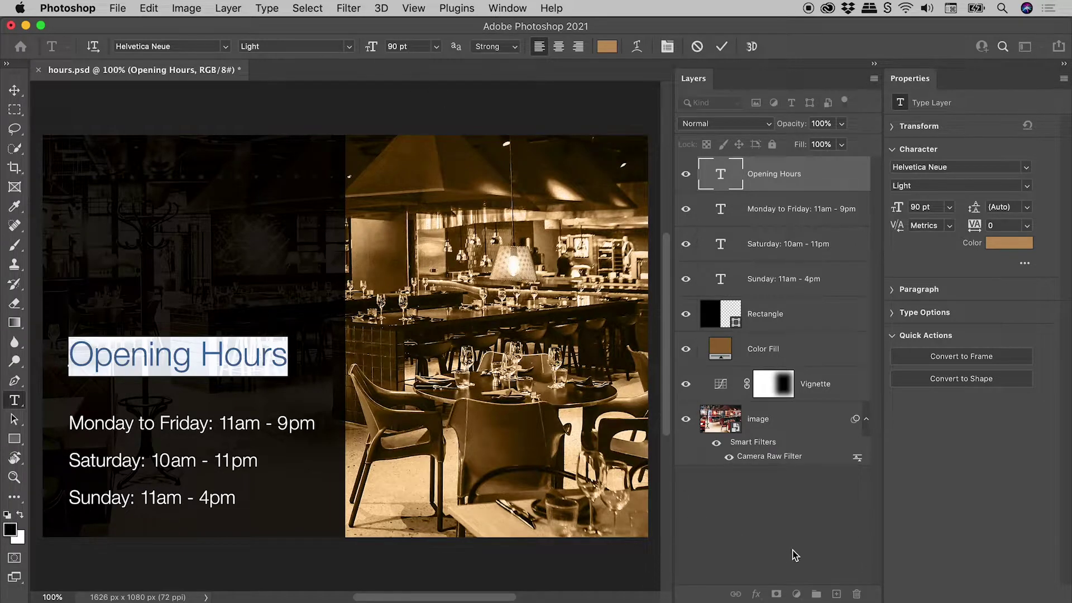
left_click(792, 553)
key("v")
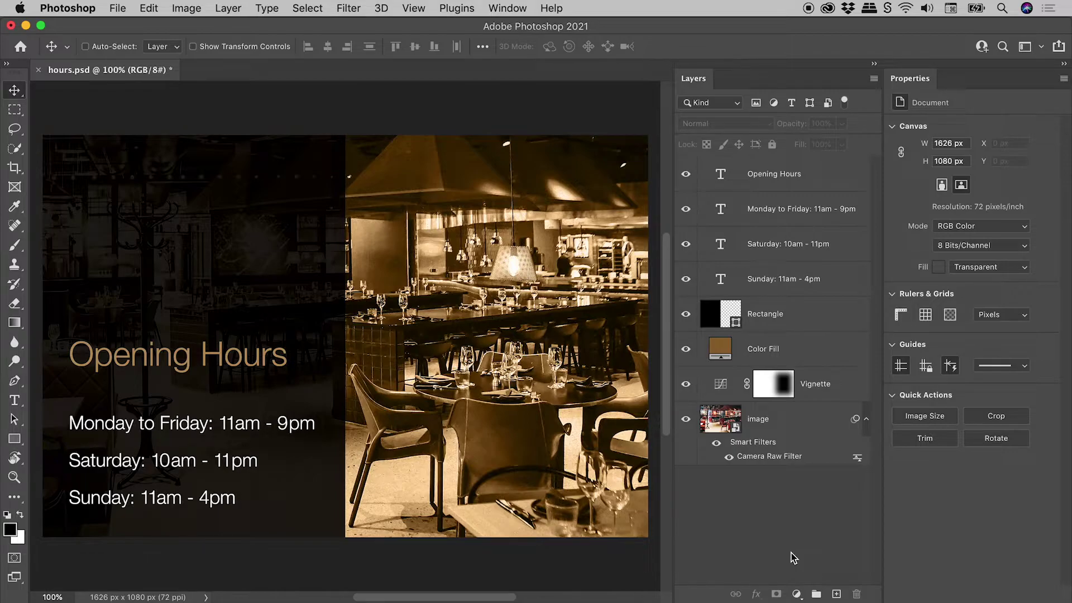
- Reduce the three hours lines from 50 pt to 45 pt using the Type tool's Options bar
left_click(815, 224)
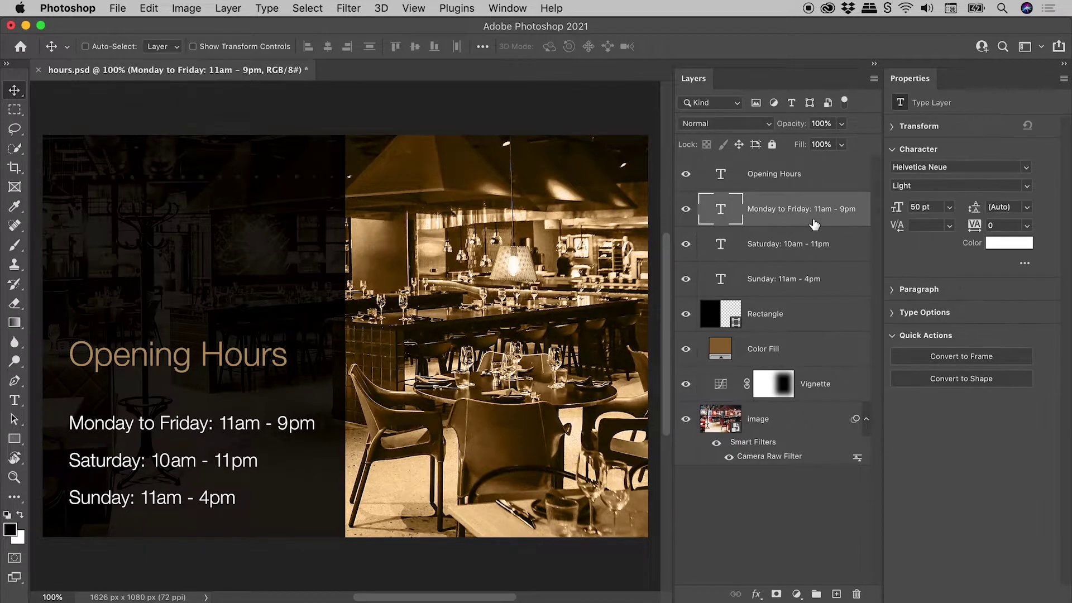
left_click(816, 290, "shift")
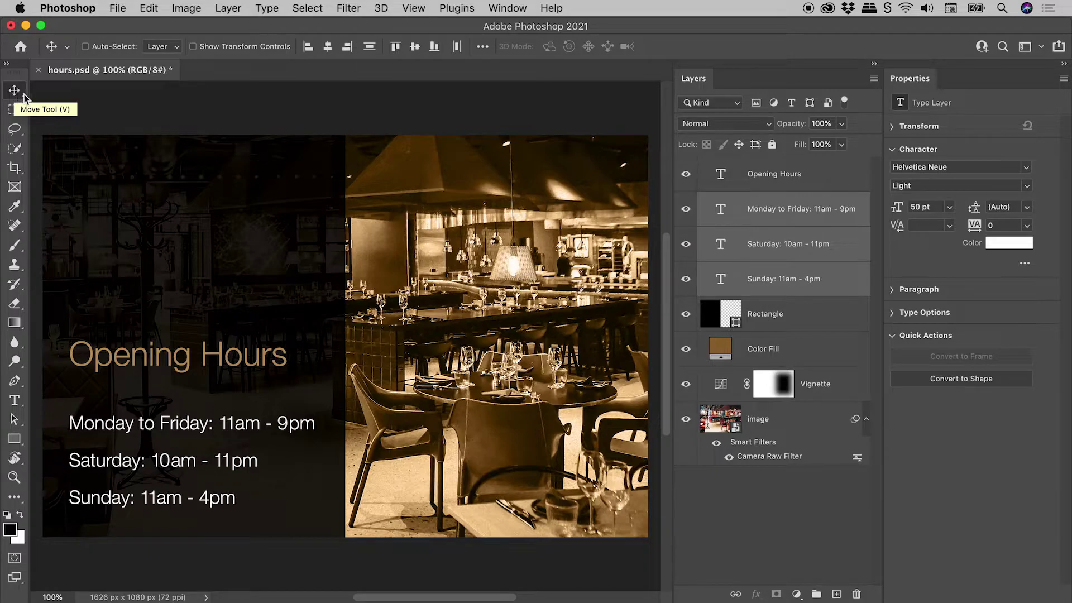
left_click(15, 401)
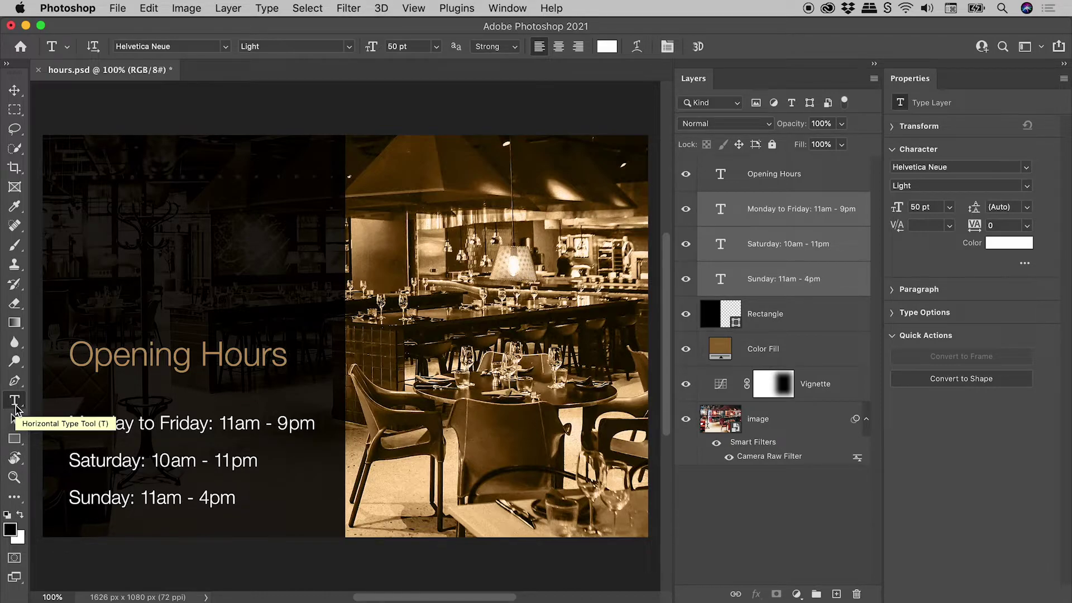
left_click(421, 45)
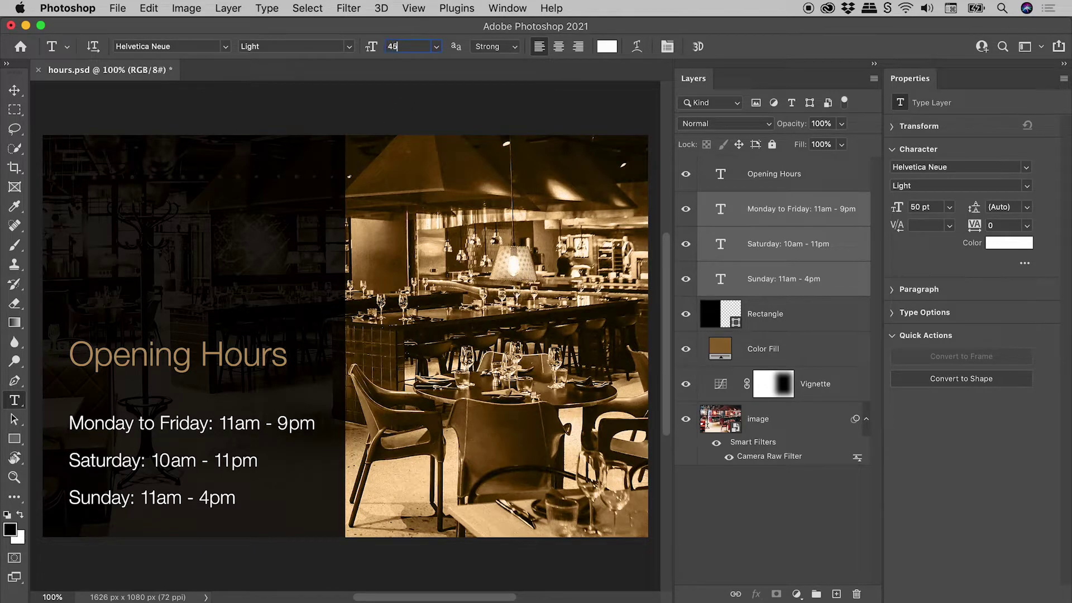
type("45")
key("Return")
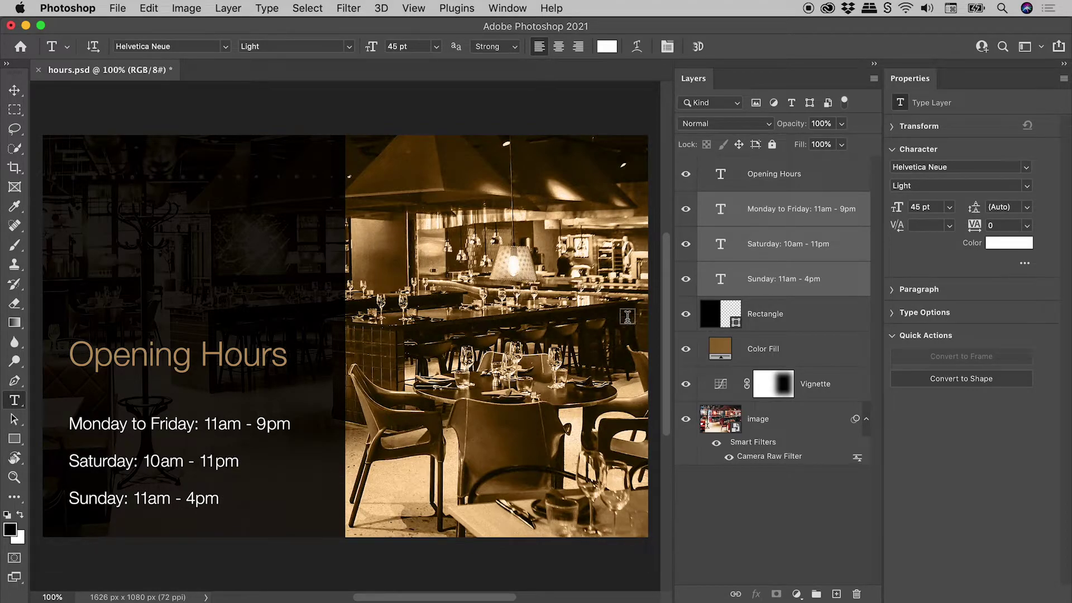
- Color all four text layers white (ffffff) through the Properties Color swatch
left_click(812, 185)
left_click(830, 293, "shift")
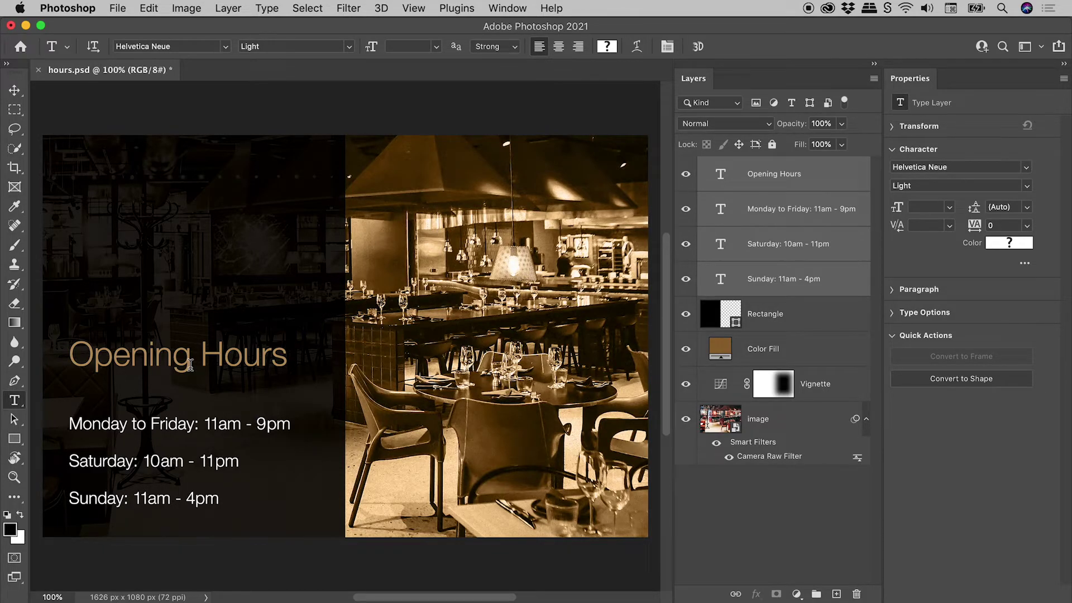
left_click(1019, 247)
left_click(670, 157)
left_click(672, 156)
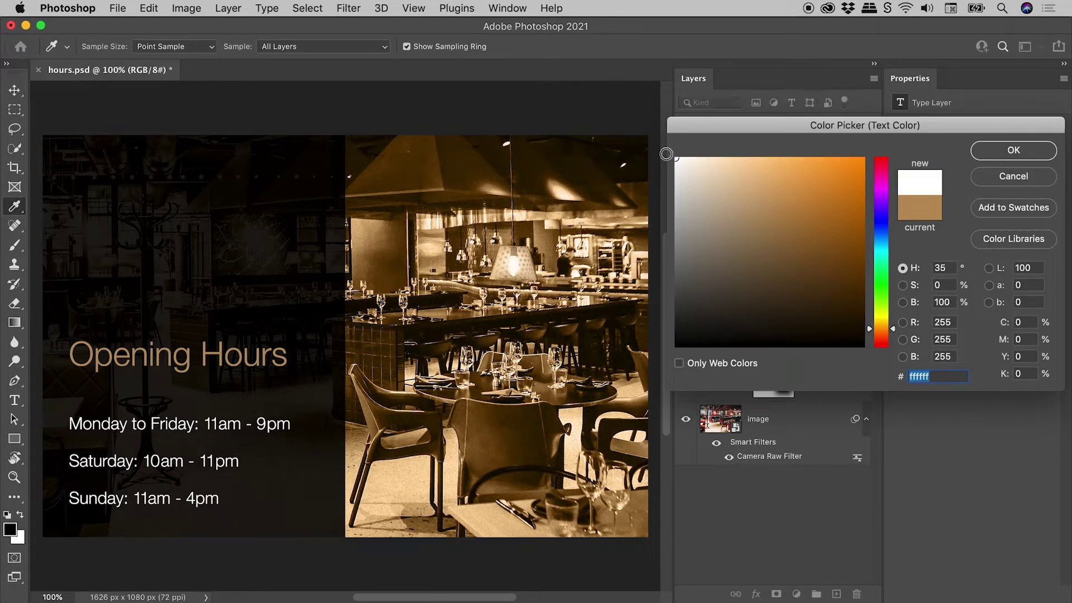
left_click(981, 152)
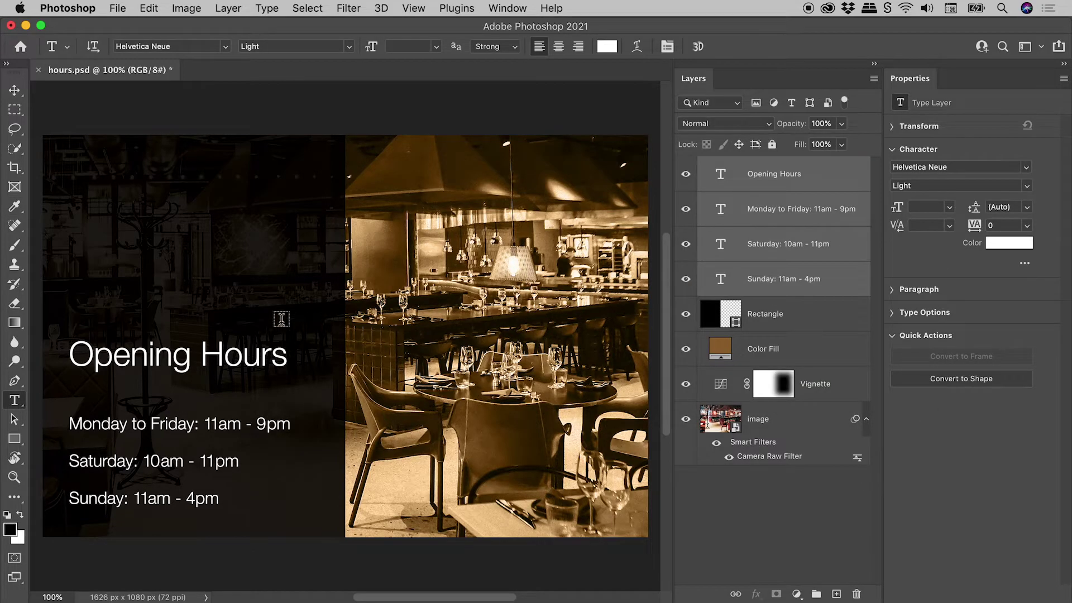